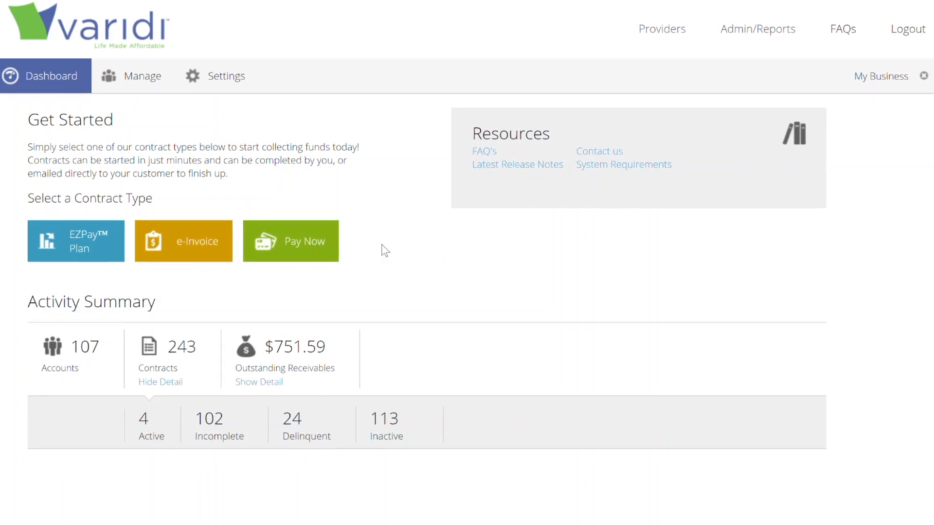
# Step: Start a new contract of the EZPay Plan type
pyautogui.moveTo(325, 241)
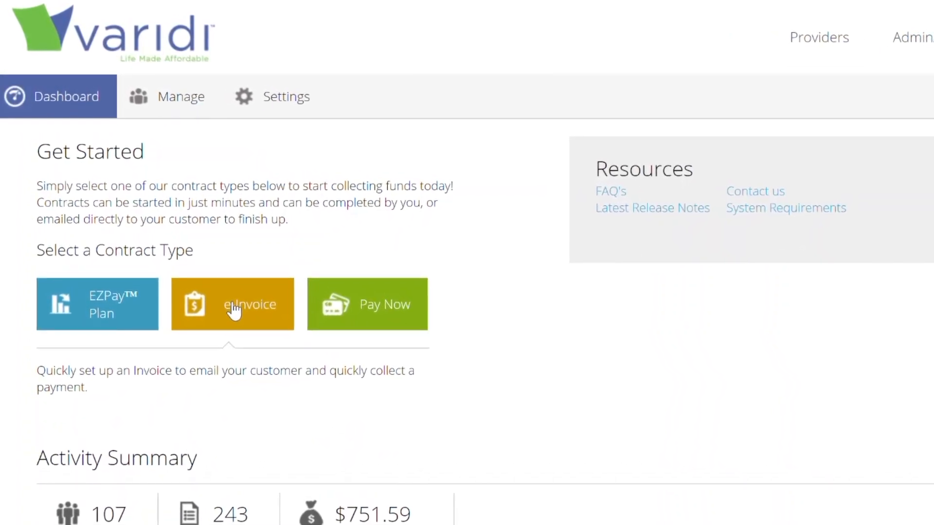
pyautogui.click(120, 319)
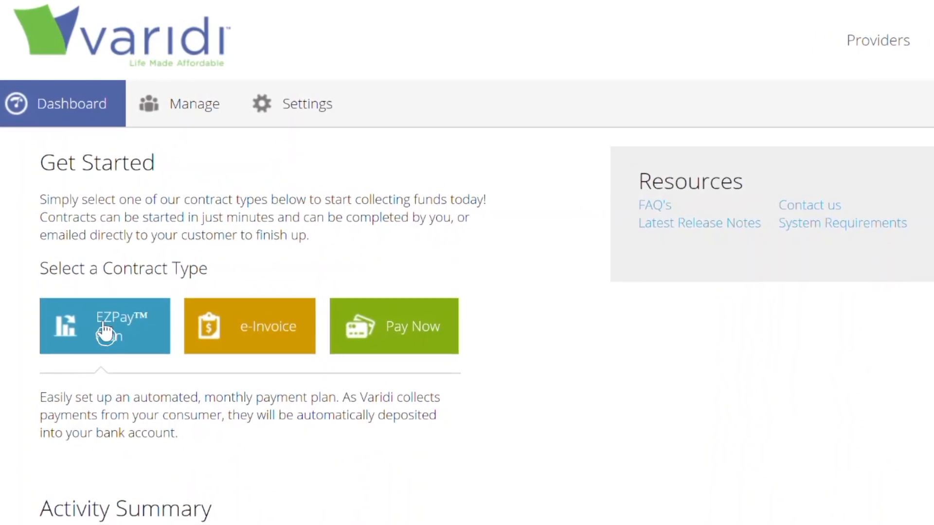
pyautogui.click(113, 357)
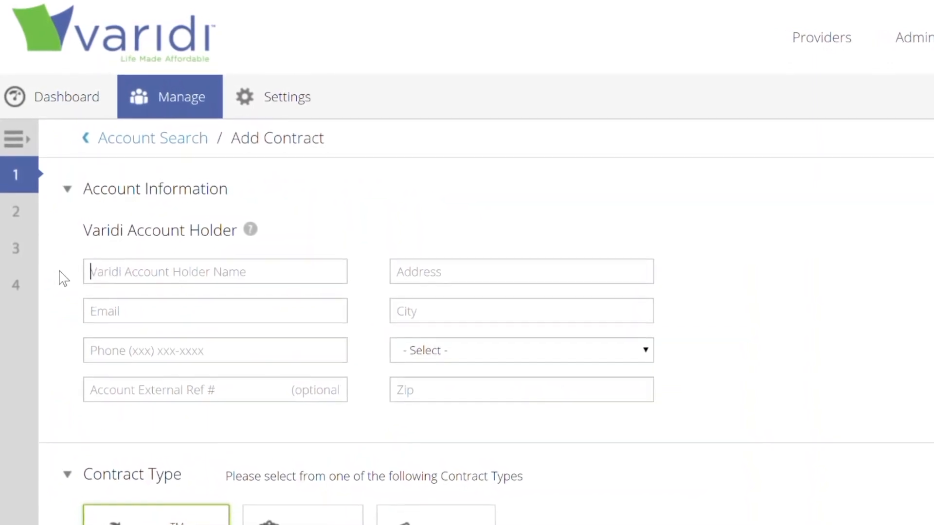
# Step: Enter the account holder's name and select the matching existing account
pyautogui.write('Jane Smith')
pyautogui.press('Down')
pyautogui.press('Down')
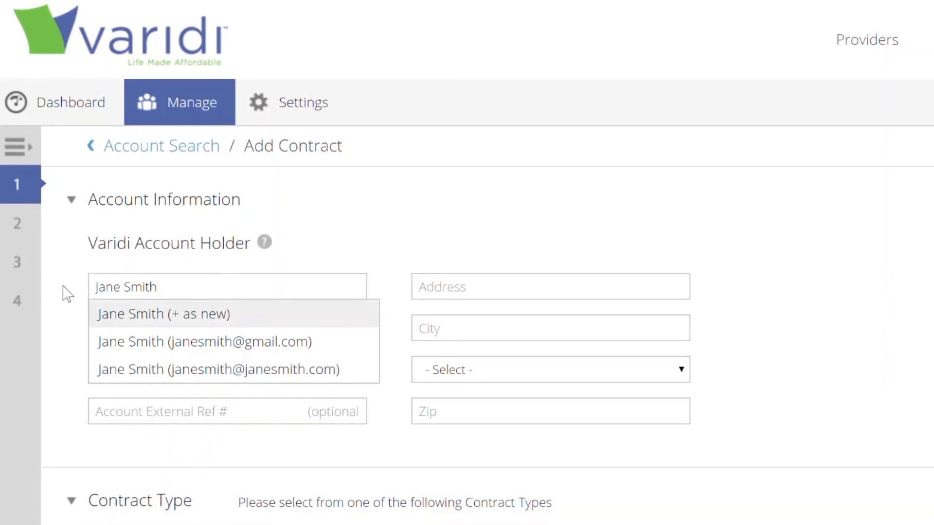
pyautogui.press('Return')
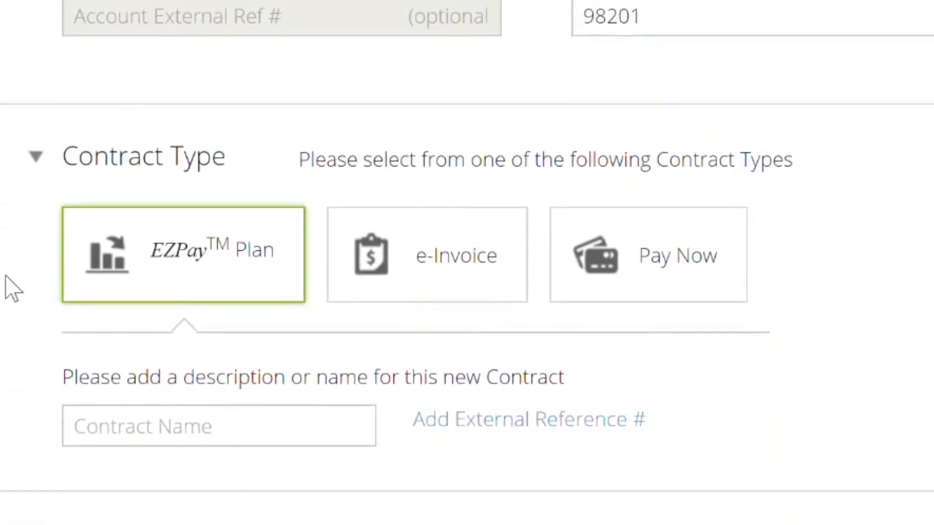
# Step: Name the new contract "Service"
pyautogui.click(84, 422)
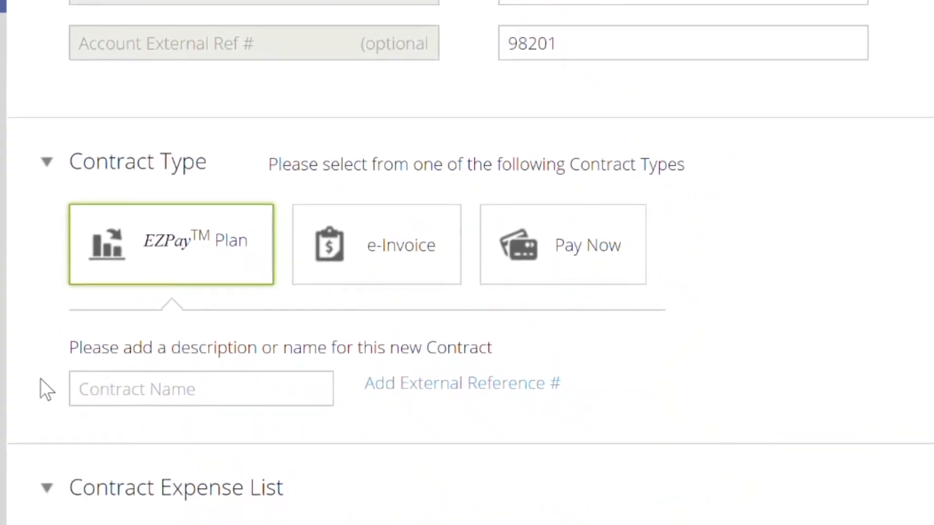
pyautogui.write('Service')
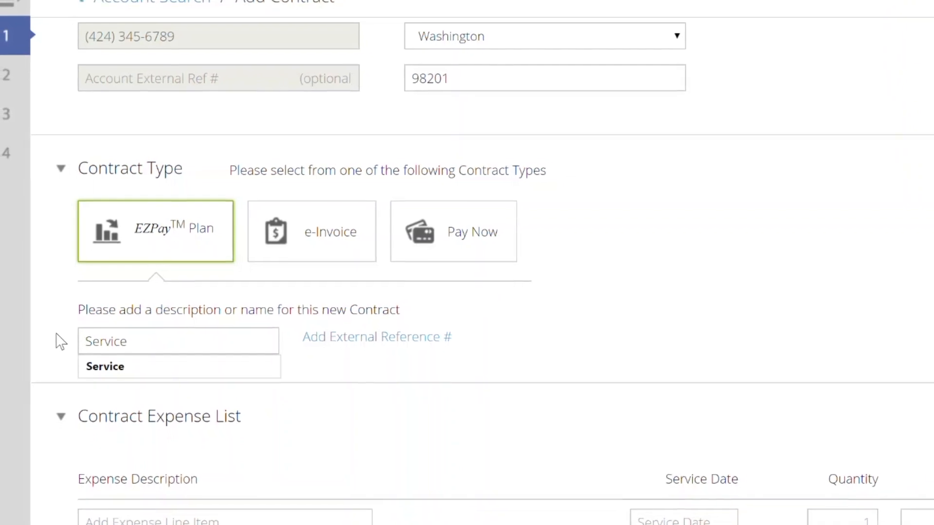
pyautogui.click(89, 373)
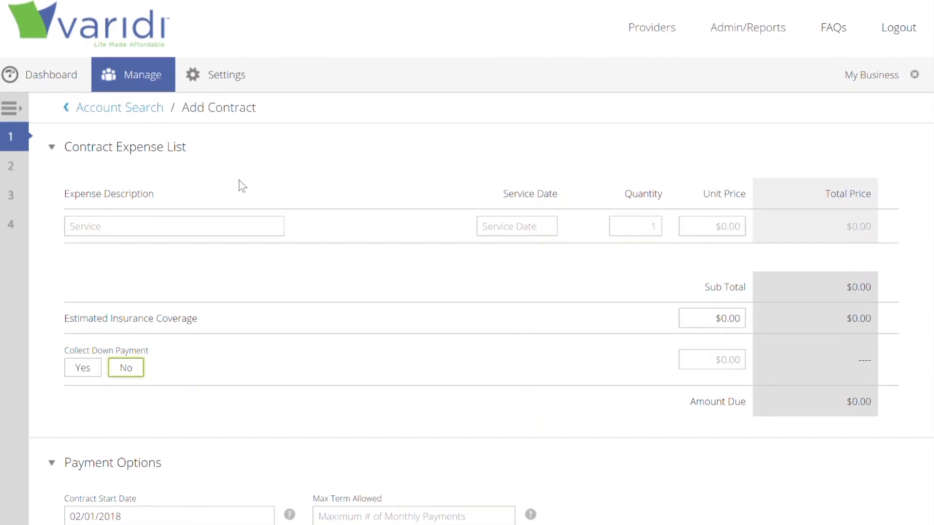
# Step: Add an expense line item described as "Service for Client" with the service date 02/01/2018
pyautogui.click(116, 227)
pyautogui.write('Service')
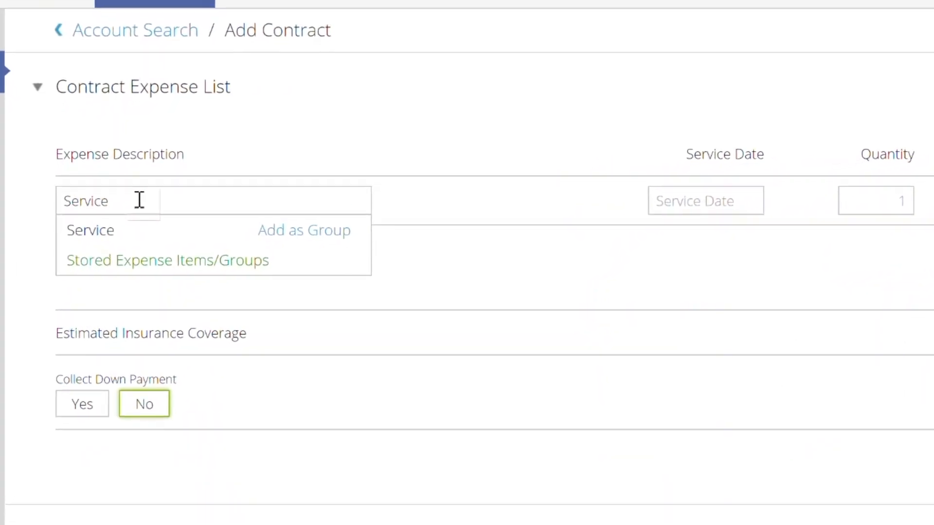
pyautogui.write('for Client')
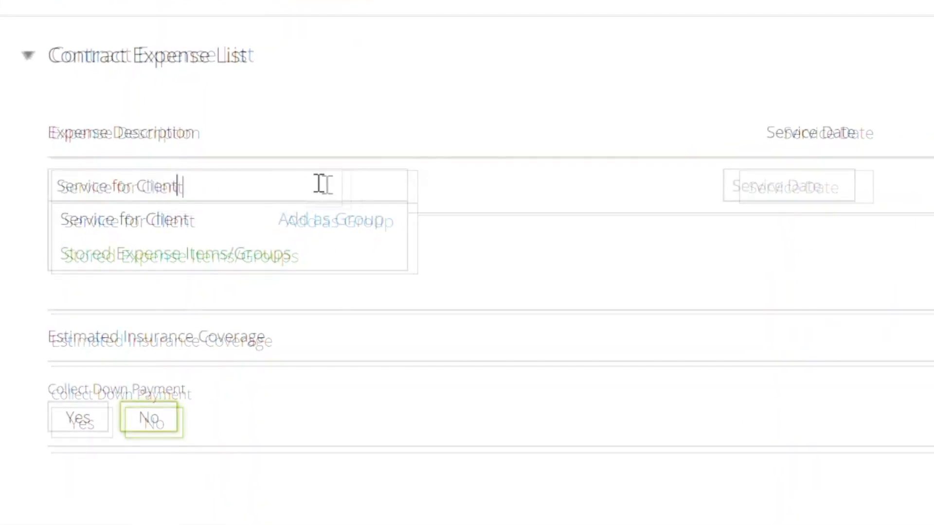
pyautogui.click(750, 184)
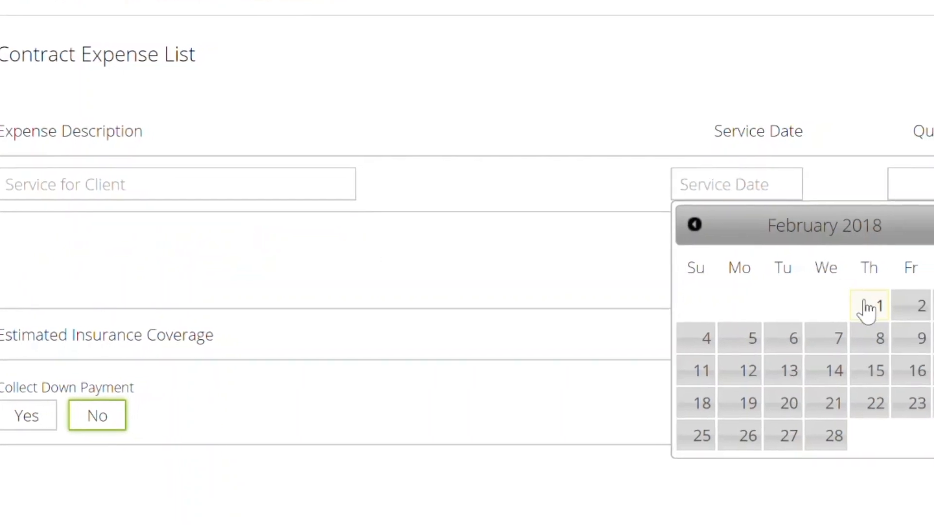
pyautogui.click(868, 309)
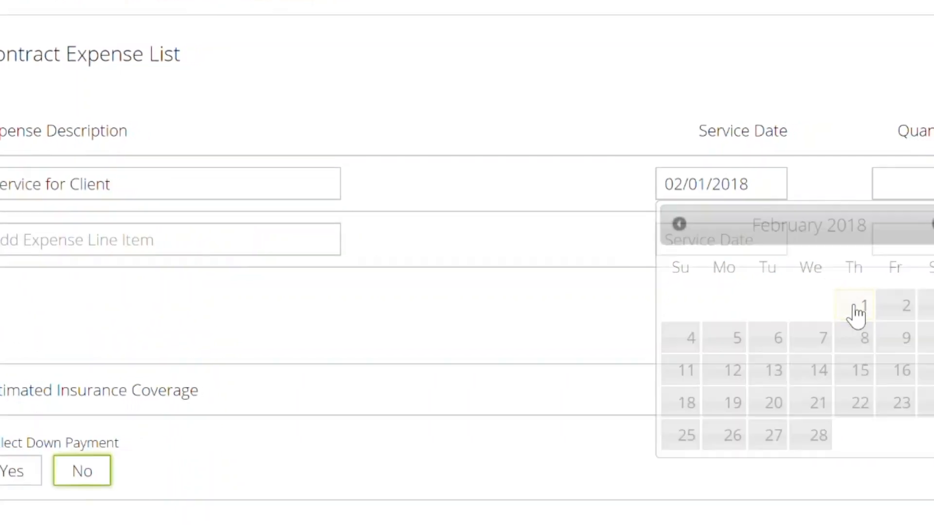
# Step: Keep the expense item's quantity at 1 and set its unit price to $500.00
pyautogui.click(873, 183)
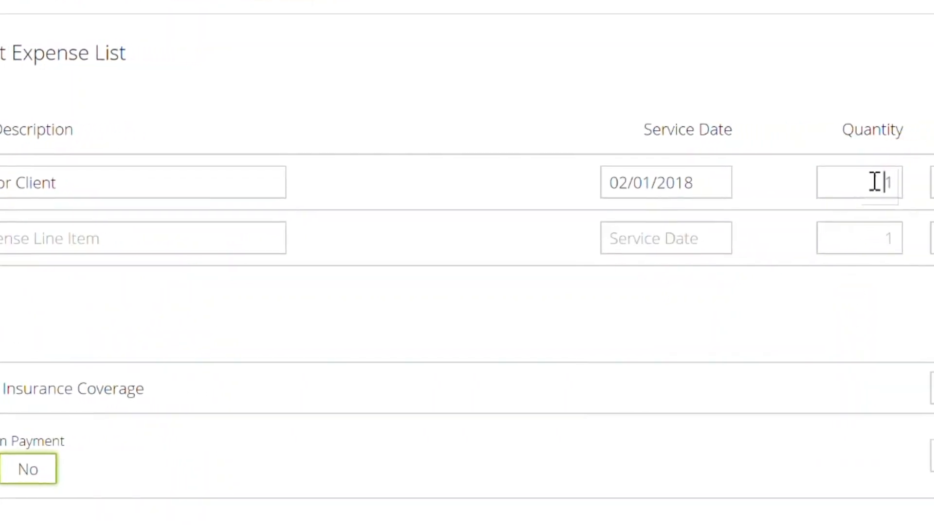
pyautogui.doubleClick(874, 182)
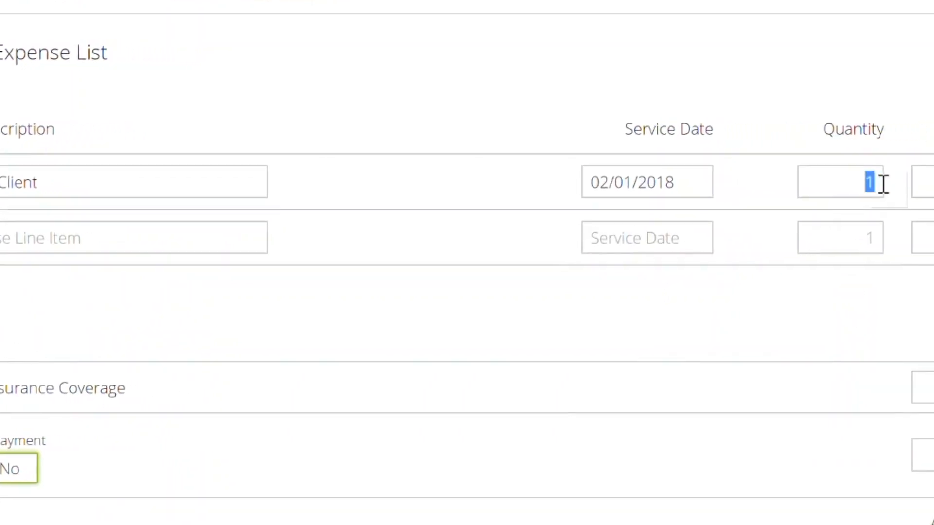
pyautogui.click(904, 180)
pyautogui.doubleClick(923, 180)
pyautogui.write('500.00')
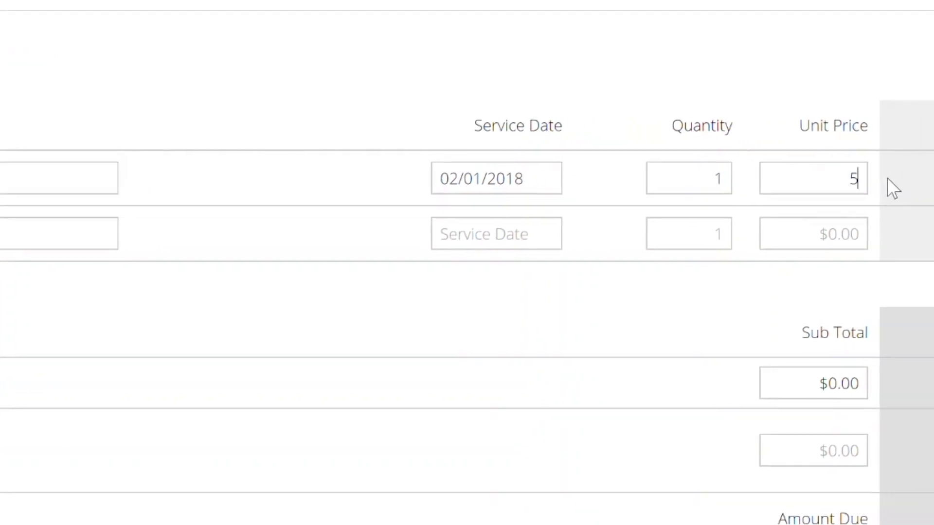
pyautogui.click(832, 178)
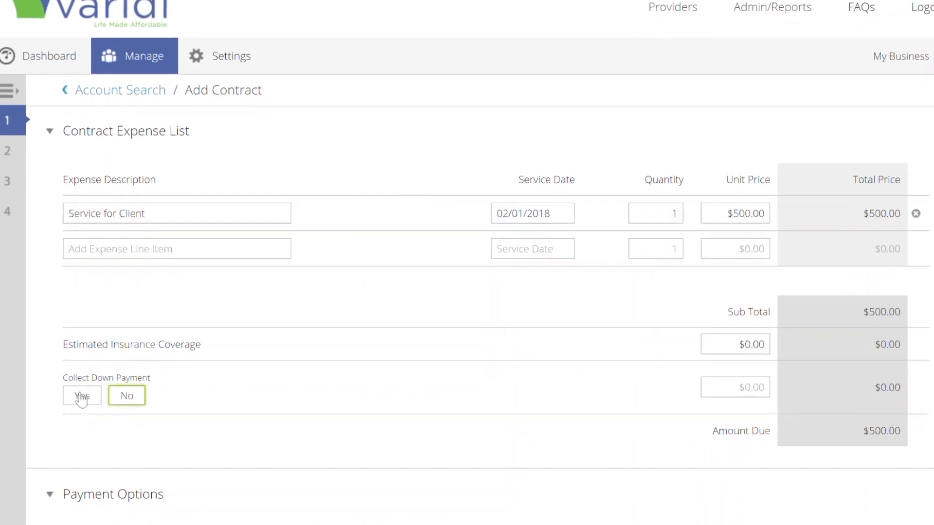
# Step: Enable collecting a down payment on the contract and set its amount to $150.00
pyautogui.click(83, 401)
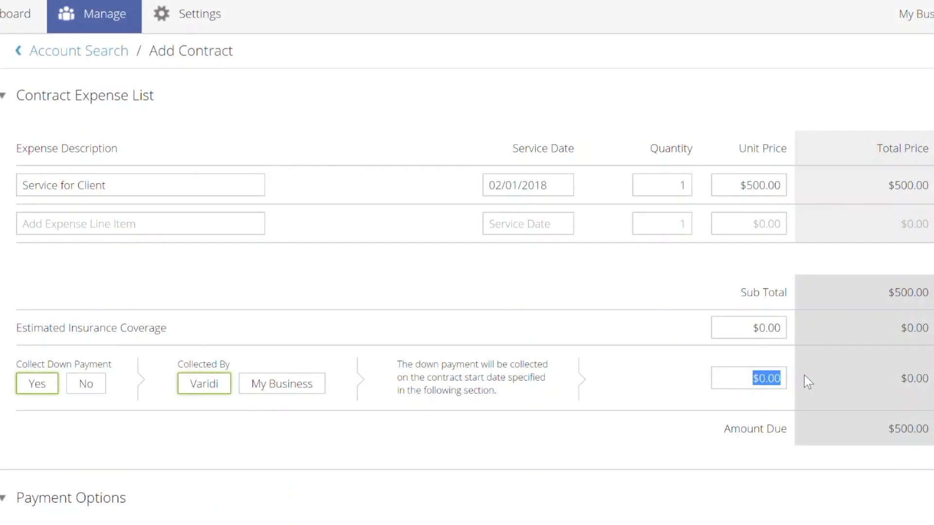
pyautogui.write('150.00')
pyautogui.click(805, 375)
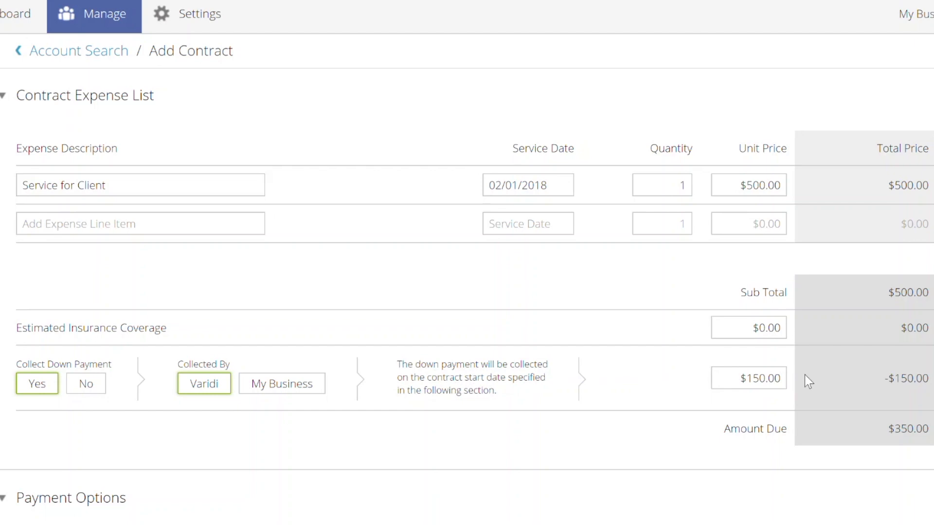
# Step: Review the payment options, including the help notes for start date, first payment date and max term, and the backup payment method requirement
pyautogui.scroll(-4, 804, 375)
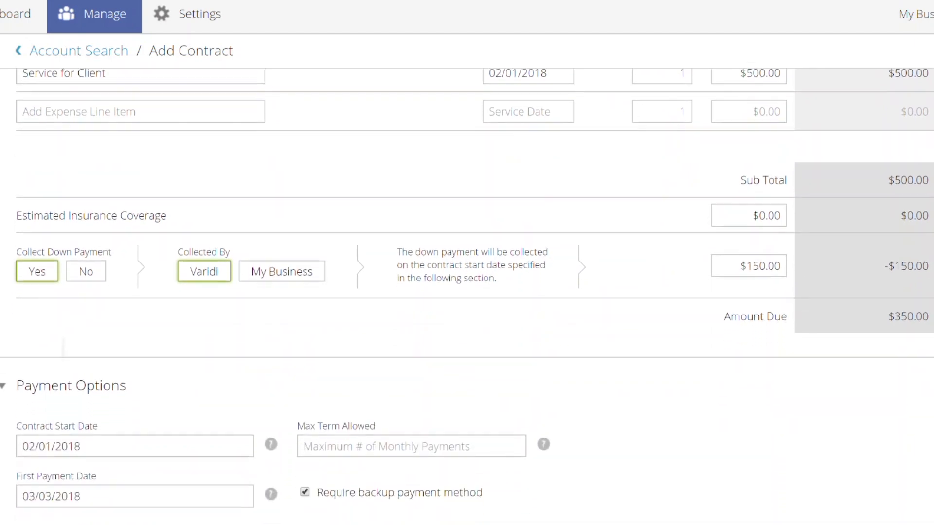
pyautogui.scroll(-2, 467, 263)
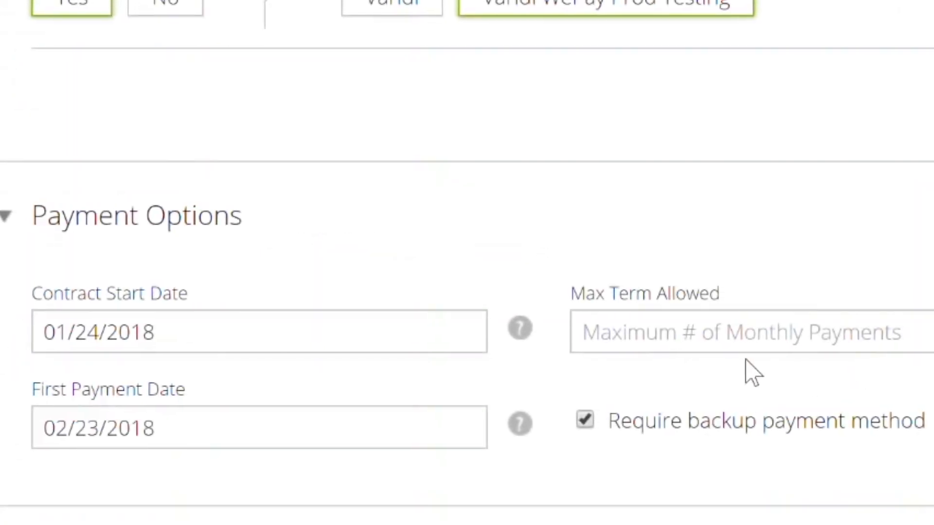
pyautogui.moveTo(523, 337)
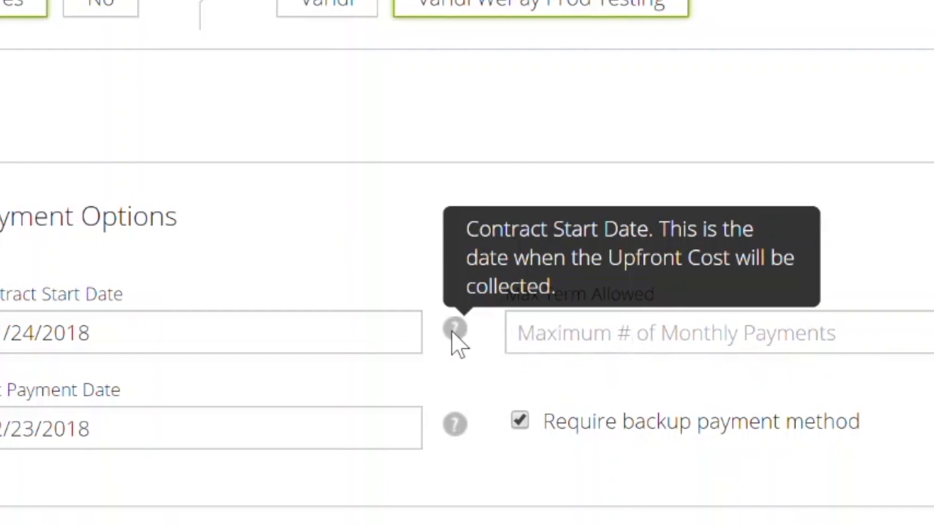
pyautogui.moveTo(443, 430)
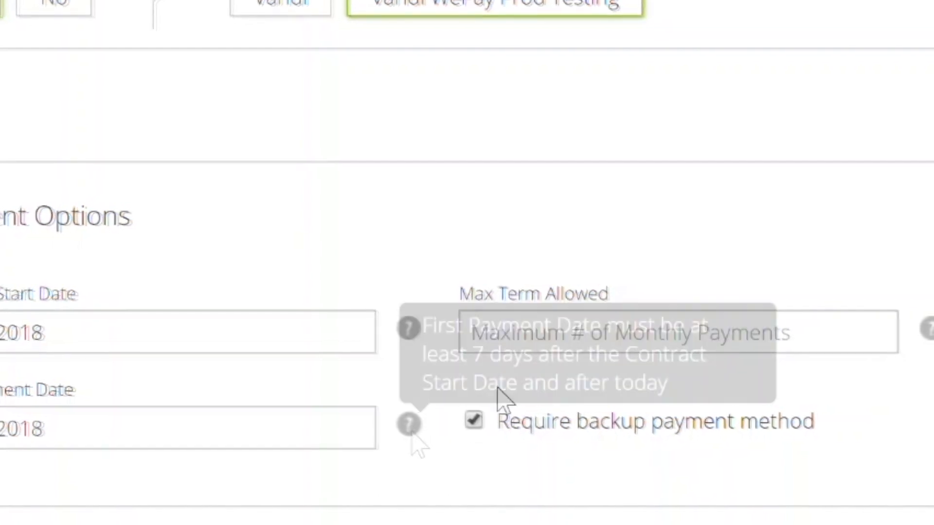
pyautogui.moveTo(924, 331)
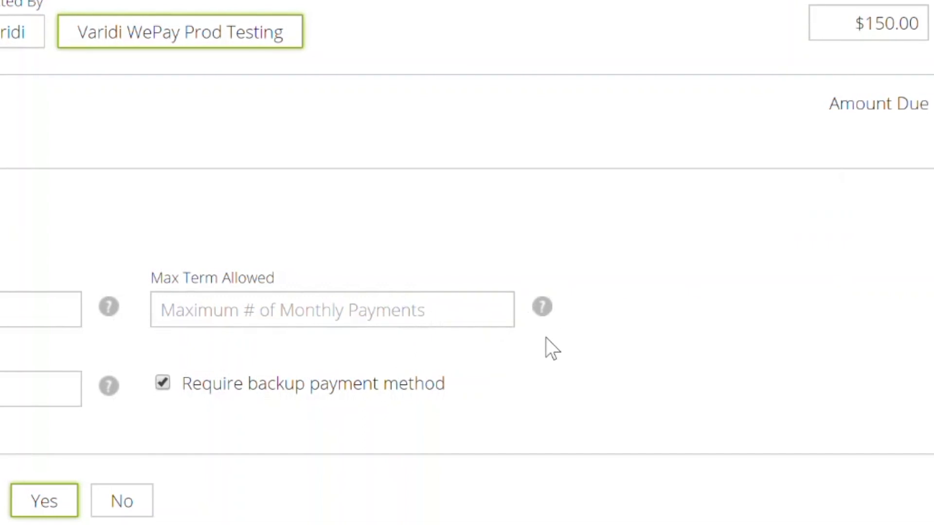
pyautogui.moveTo(452, 381); pyautogui.dragTo(189, 387)
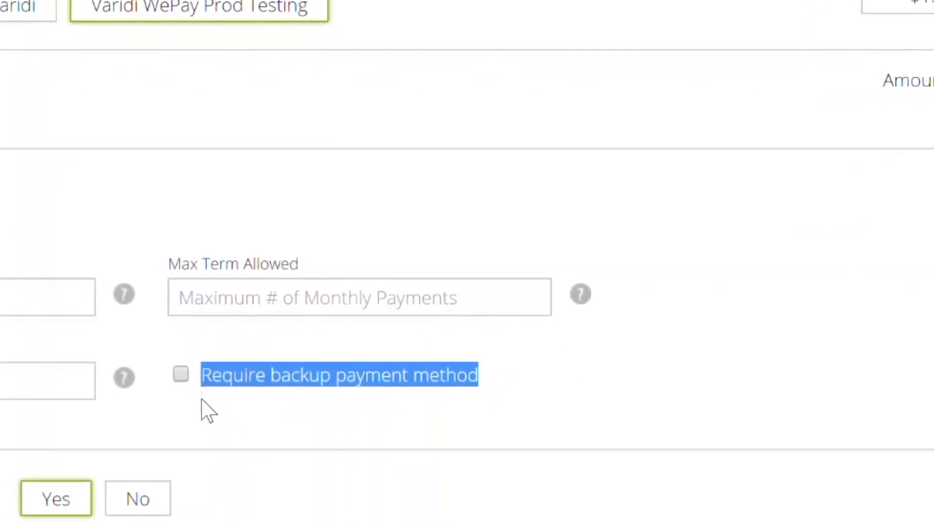
pyautogui.click(177, 376)
pyautogui.click(196, 384)
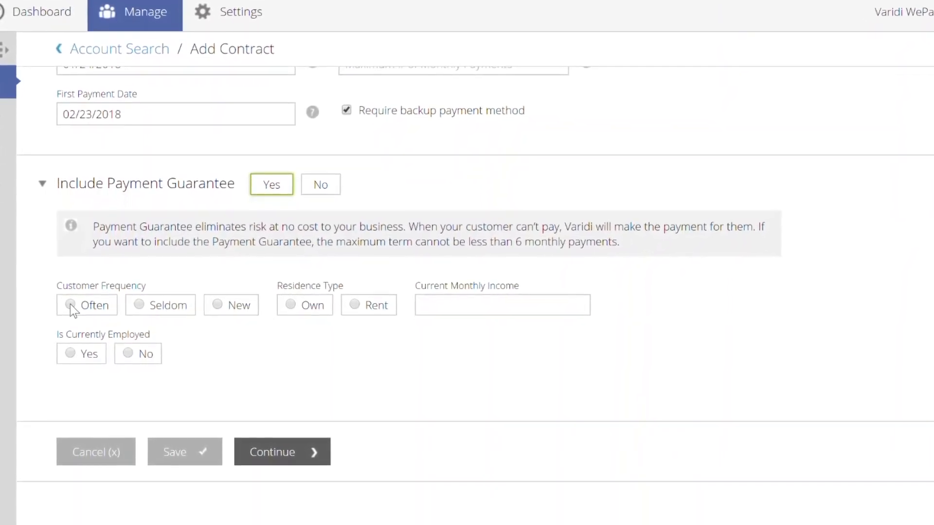
# Step: For the payment guarantee, set customer frequency to Often, residence type to Own and current monthly income to $2,400.00
pyautogui.click(70, 301)
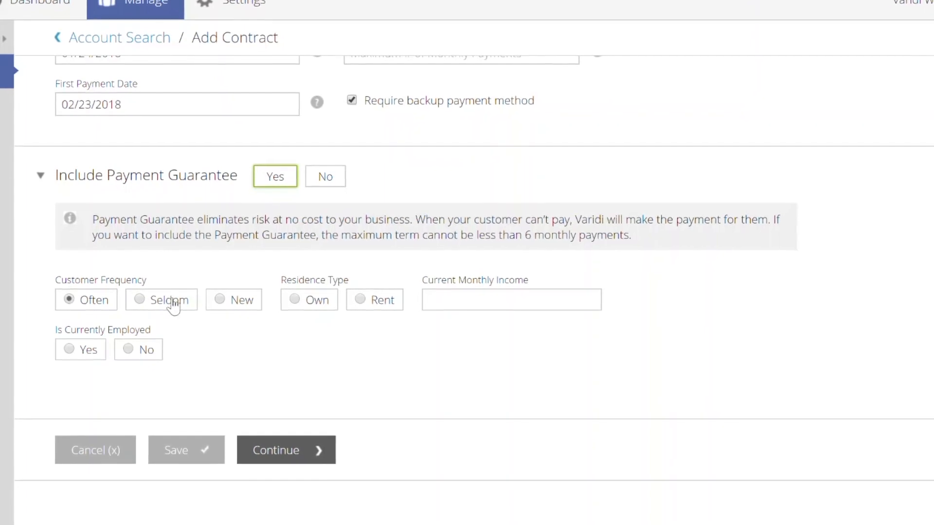
pyautogui.click(294, 301)
pyautogui.click(454, 297)
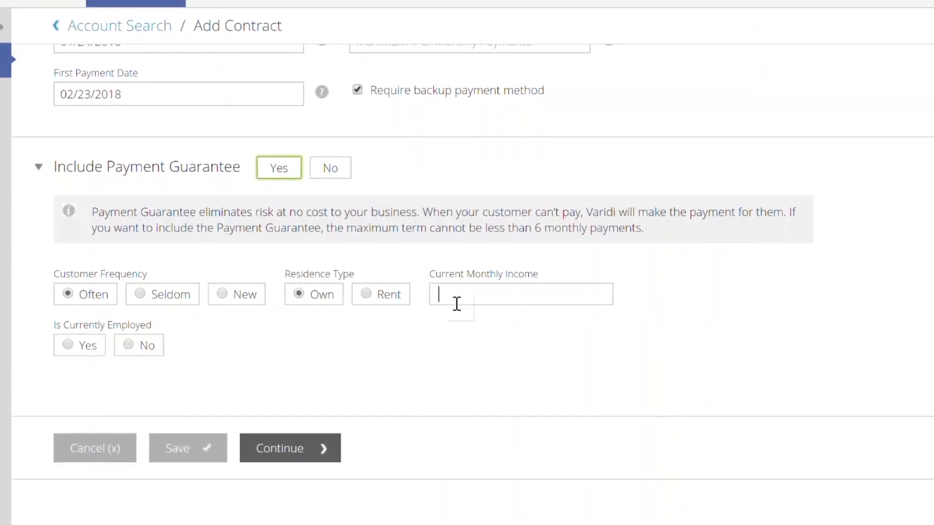
pyautogui.write('2400.00')
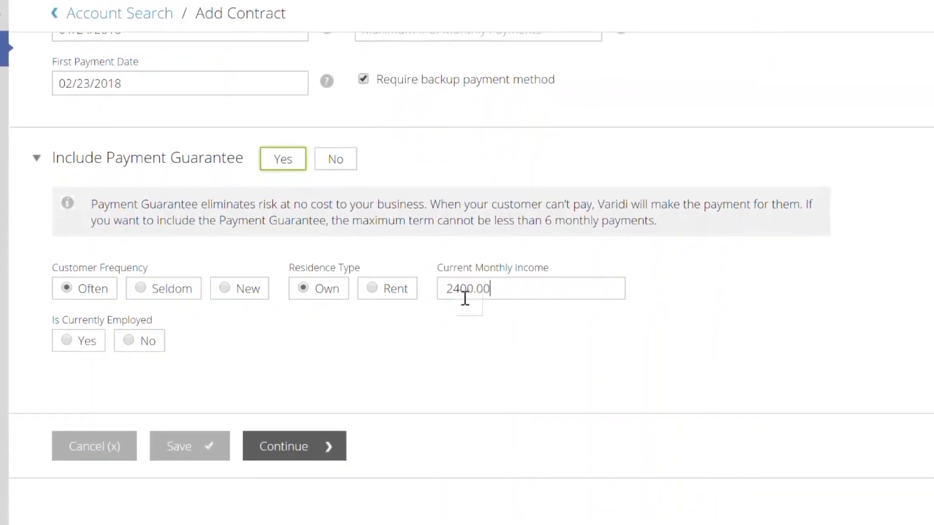
# Step: Mark the customer as currently employed at ABC Market, with 2 years and 0 months at the employer
pyautogui.click(68, 339)
pyautogui.click(204, 342)
pyautogui.write('ABC')
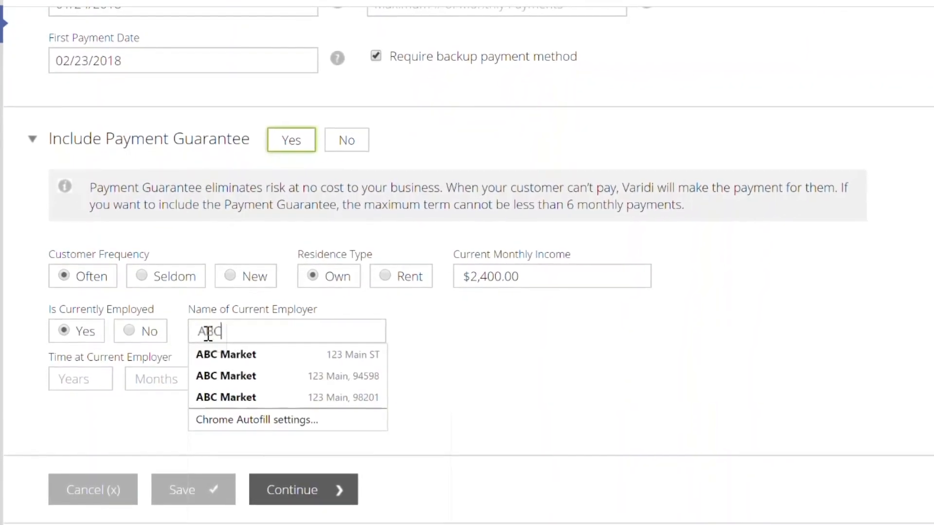
pyautogui.click(214, 353)
pyautogui.click(94, 375)
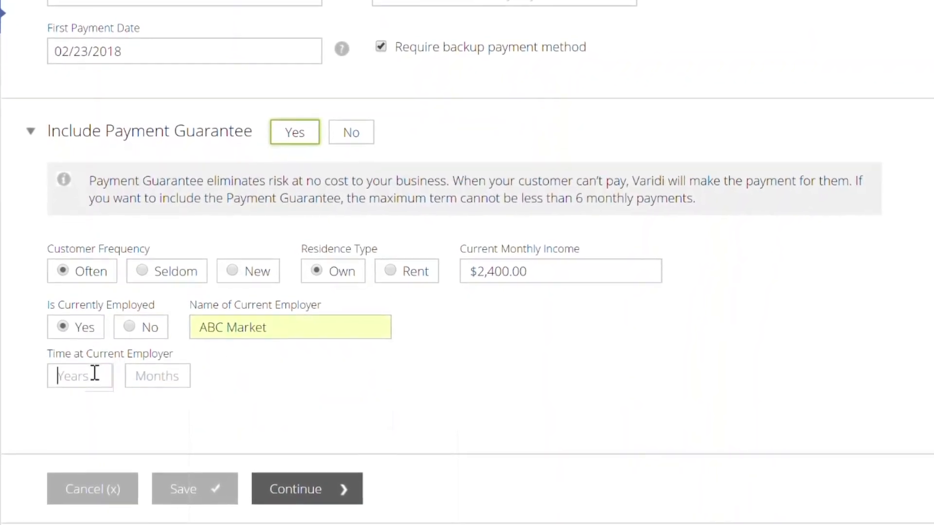
pyautogui.write('2')
pyautogui.press('Tab')
pyautogui.write('0')
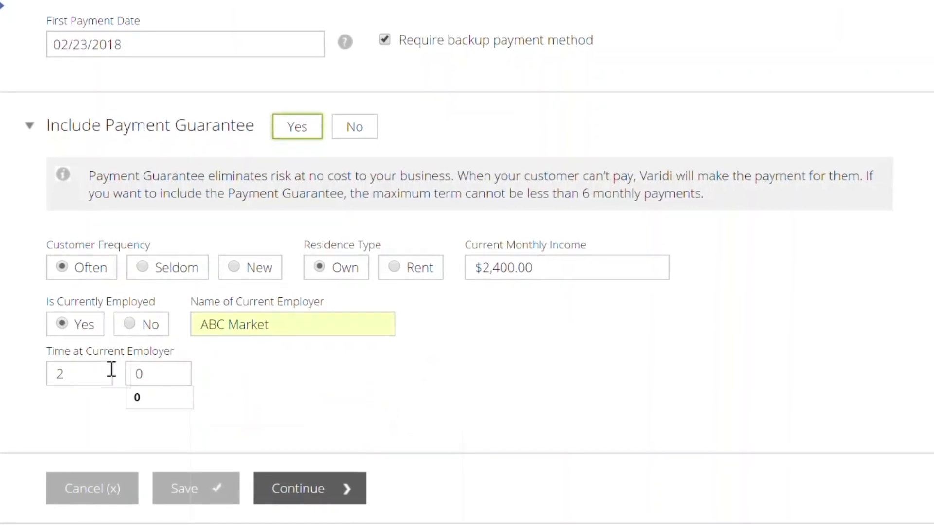
pyautogui.click(216, 379)
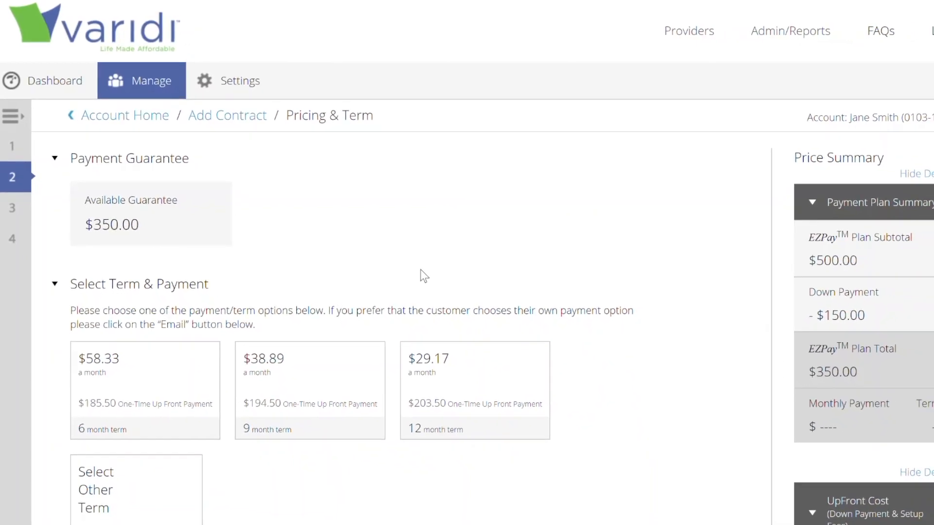
# Step: Review the available guarantee and preset terms, and open the other-term selector with a 6-month term
pyautogui.moveTo(142, 217); pyautogui.dragTo(74, 214)
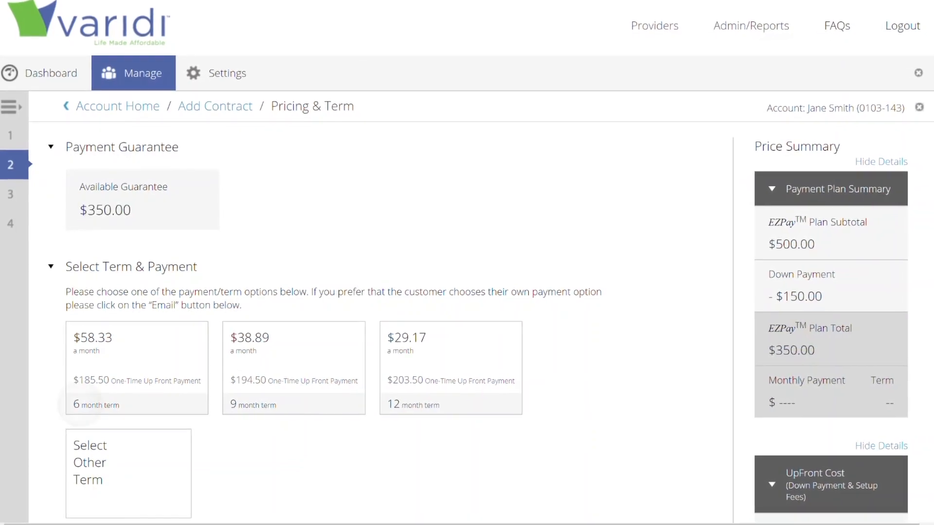
pyautogui.click(136, 380)
pyautogui.scroll(-2, 341, 341)
pyautogui.scroll(-2, 341, 340)
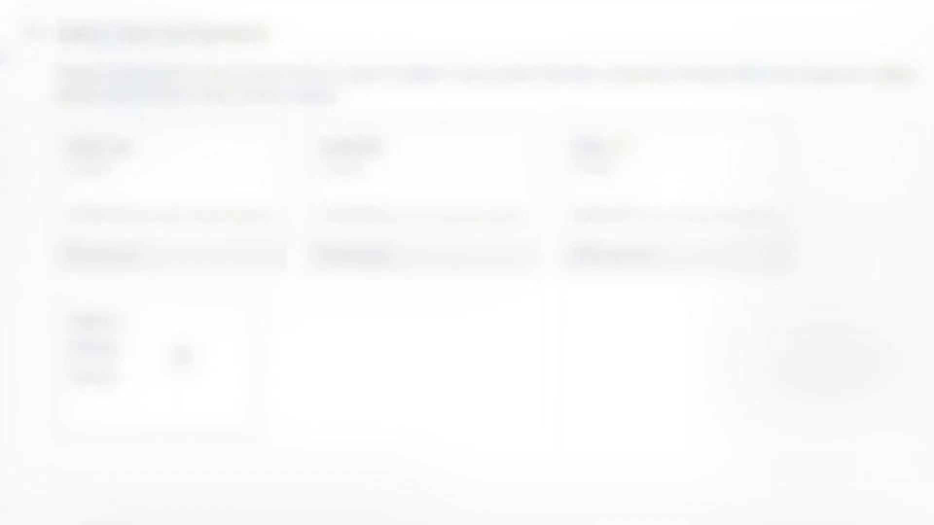
pyautogui.click(180, 355)
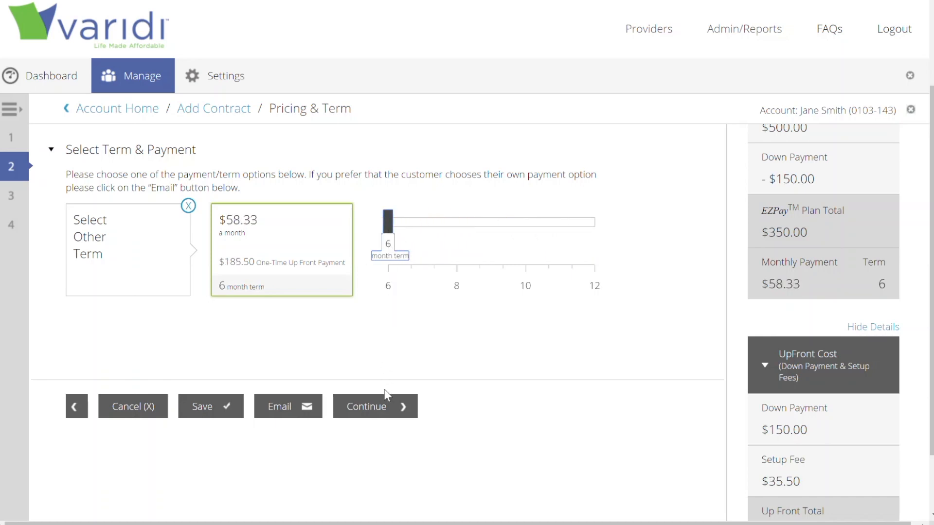
# Step: Proceed from the term selection, assign the customer's saved Visa card as the upfront costs payment method and continue to the contract signature
pyautogui.click(384, 410)
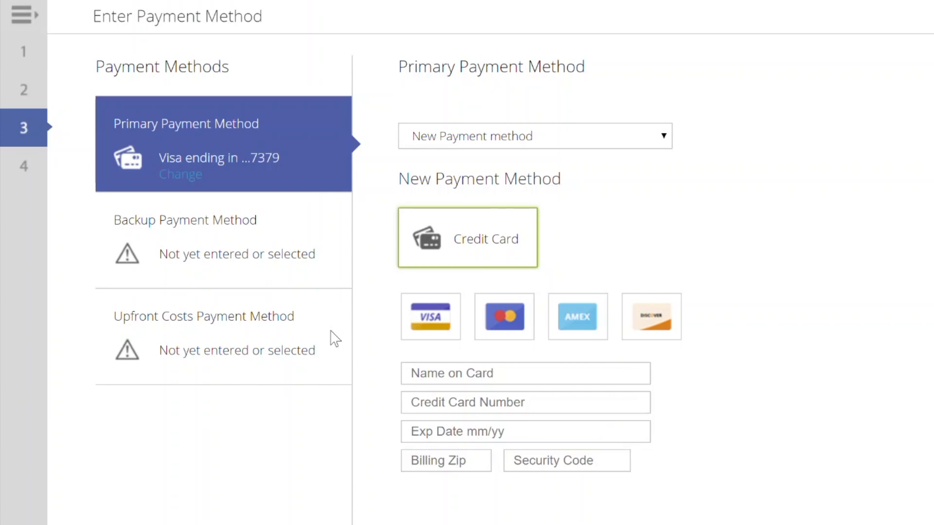
pyautogui.click(336, 338)
pyautogui.click(487, 233)
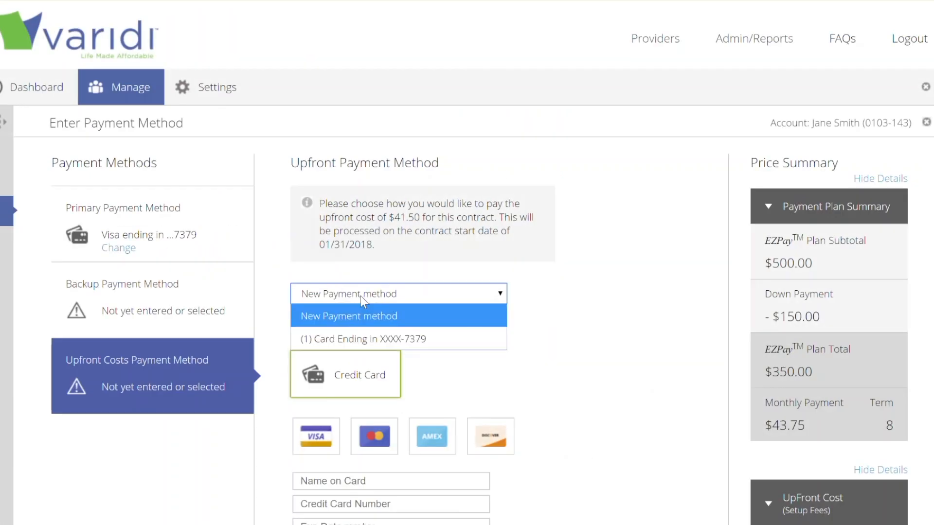
pyautogui.click(363, 337)
pyautogui.click(365, 338)
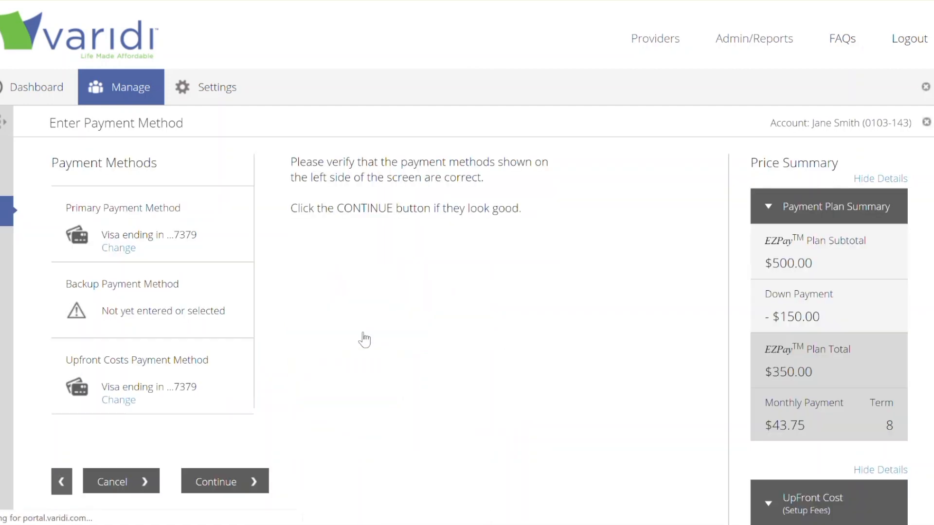
pyautogui.click(226, 479)
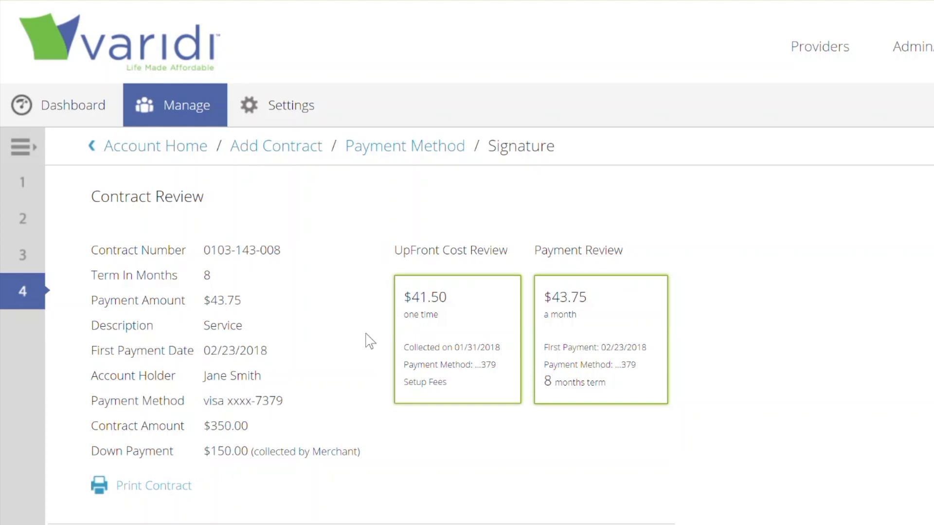
# Step: Switch the contract signature method to Electronic Signature to review its requirements, and set it back to Print and Sign
pyautogui.scroll(-5, 370, 340)
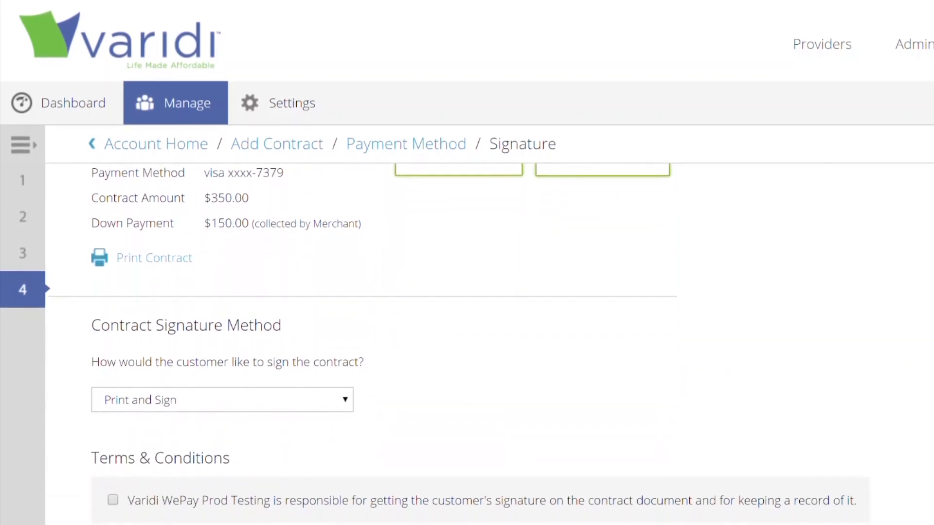
pyautogui.click(213, 400)
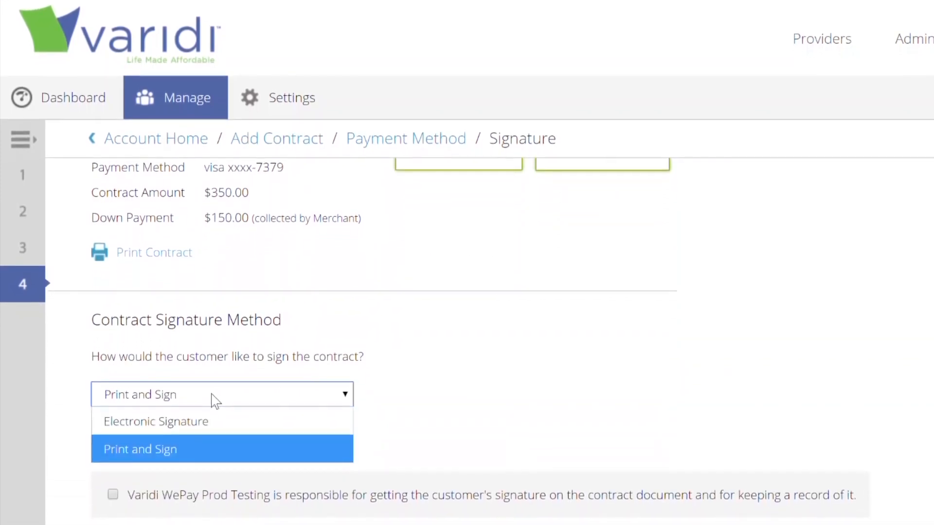
pyautogui.click(229, 414)
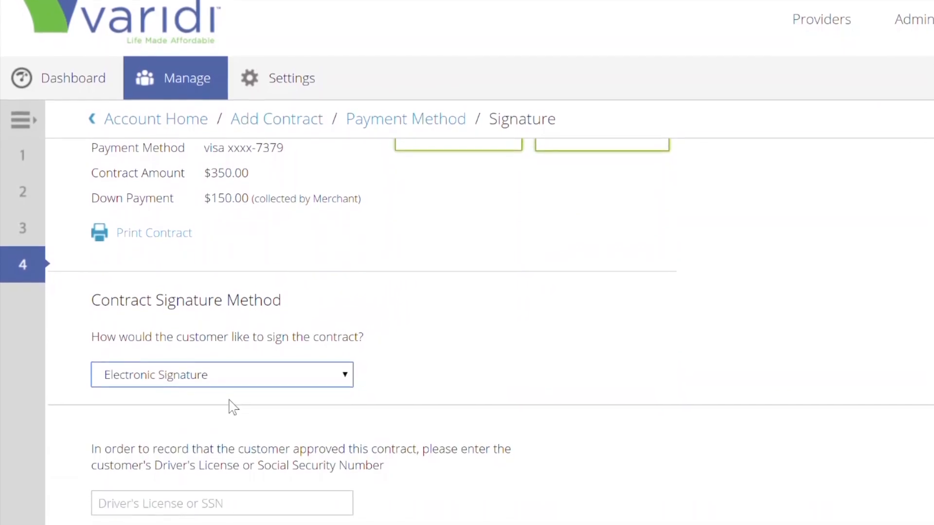
pyautogui.click(233, 371)
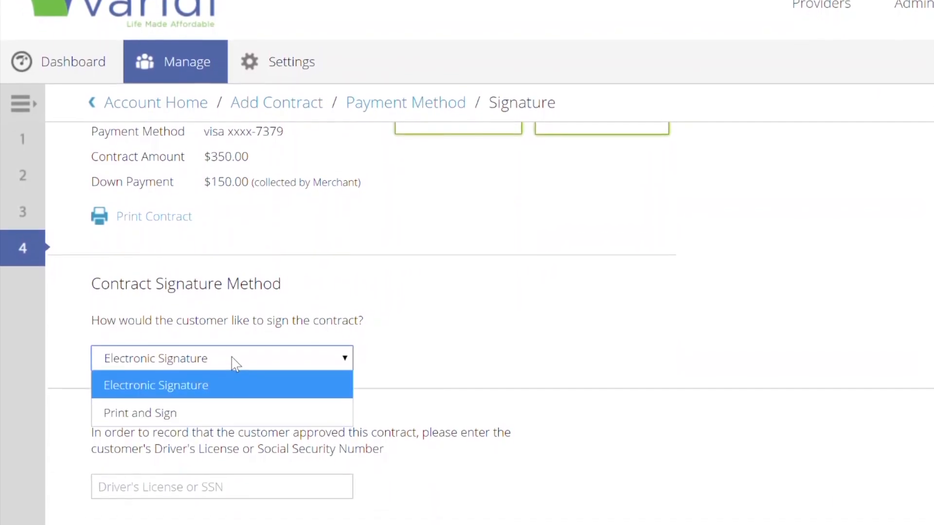
pyautogui.click(238, 407)
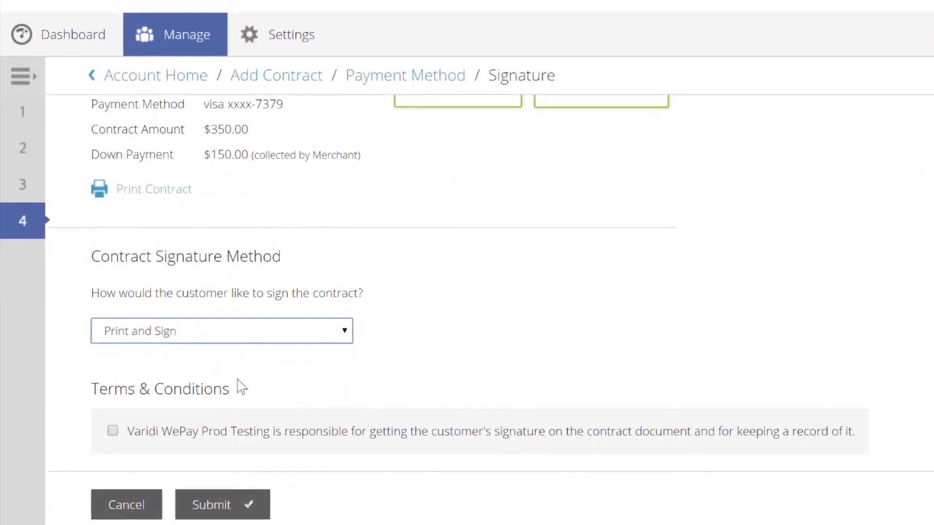
# Step: Accept the term making the merchant responsible for getting and keeping the customer's signature, and submit the contract
pyautogui.click(112, 422)
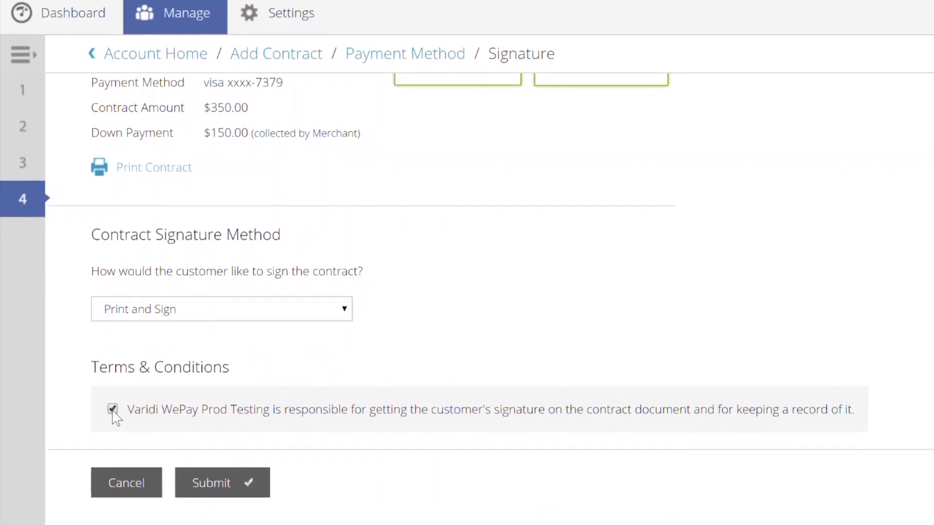
pyautogui.click(220, 472)
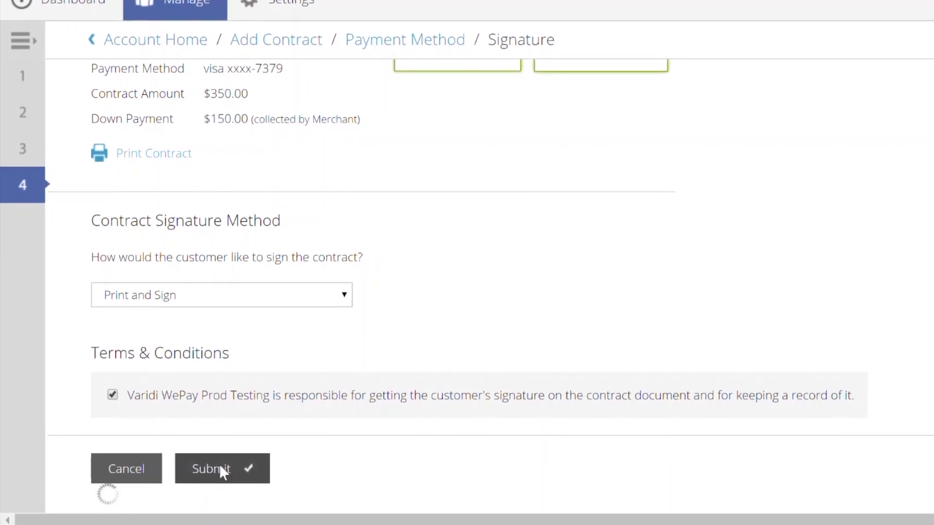